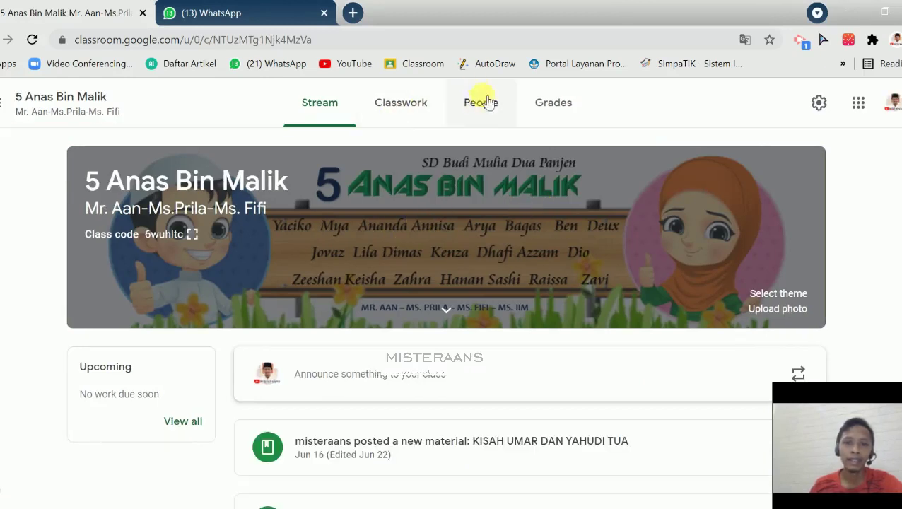
# Open the class 5 Bilal Bin Rabah from the Classroom home page in a new browser tab
pyautogui.click(352, 12)
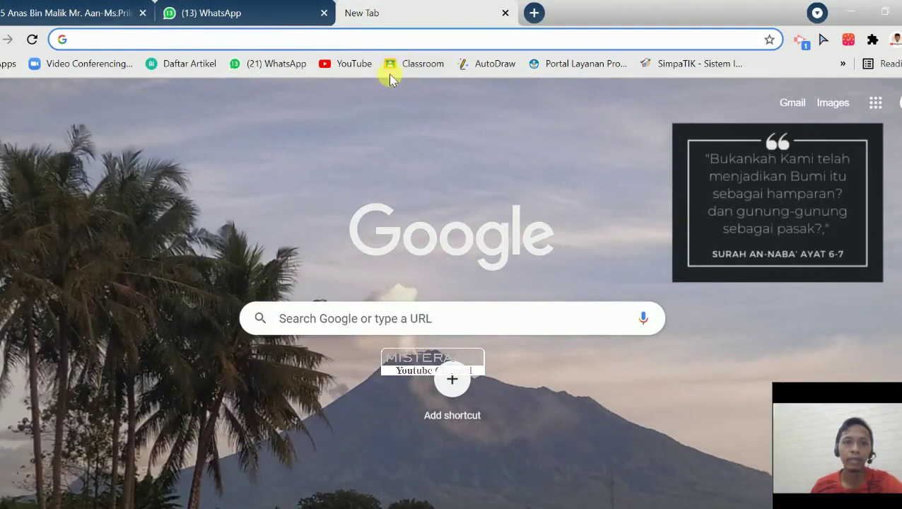
pyautogui.click(400, 63)
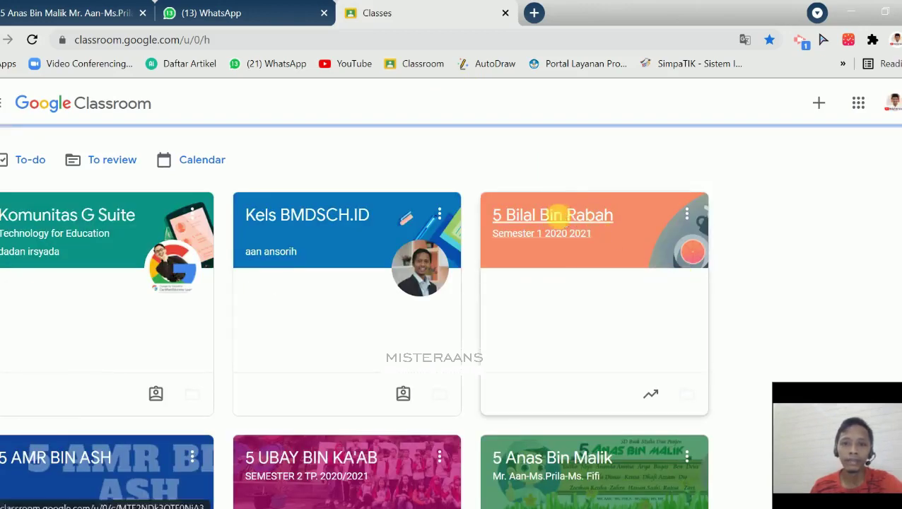
pyautogui.click(563, 217)
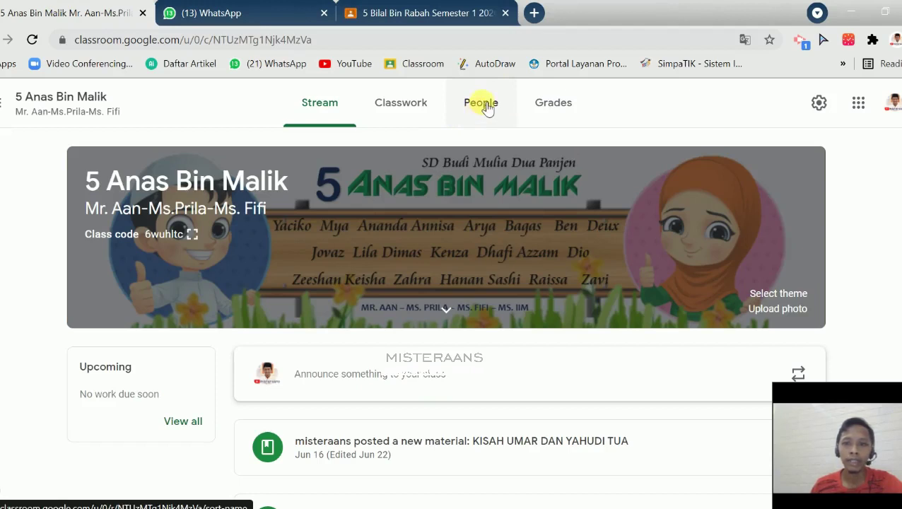
# Compare the teacher lists on the People pages of 5 Anas Bin Malik and 5 Bilal Bin Rabah
pyautogui.click(486, 106)
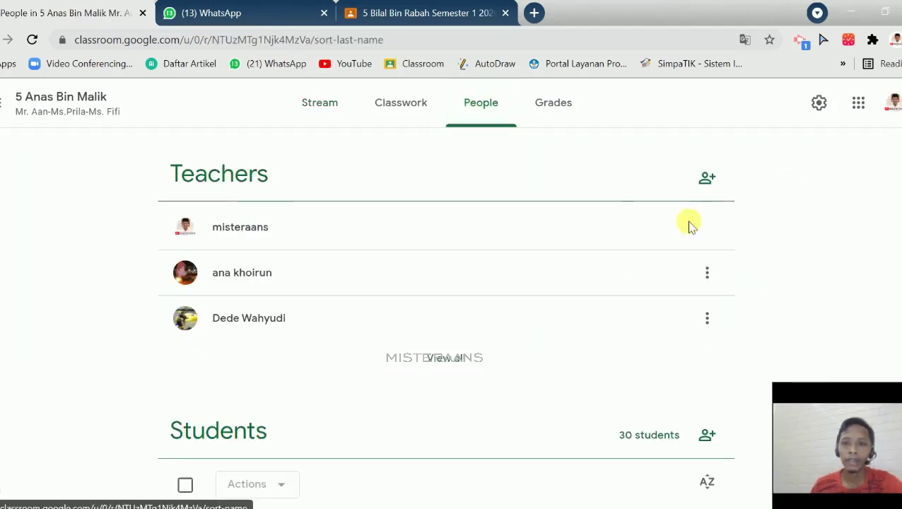
pyautogui.click(441, 13)
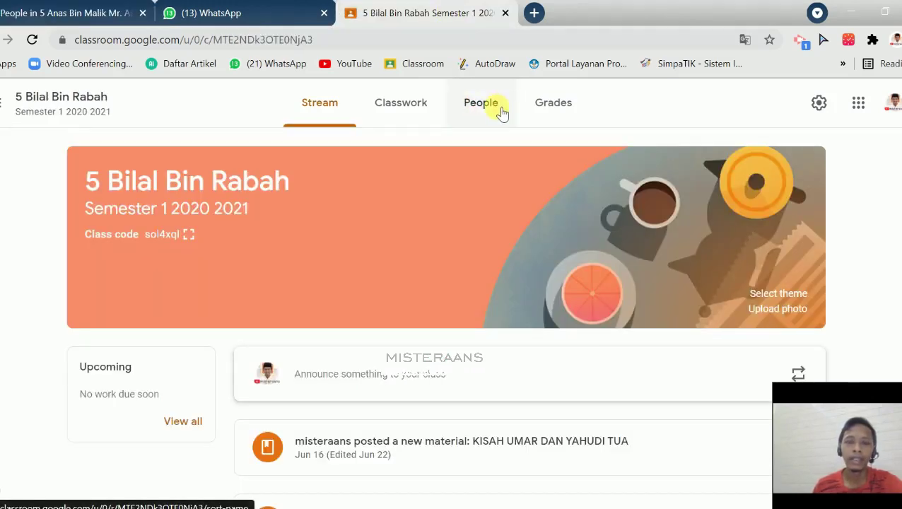
pyautogui.click(498, 111)
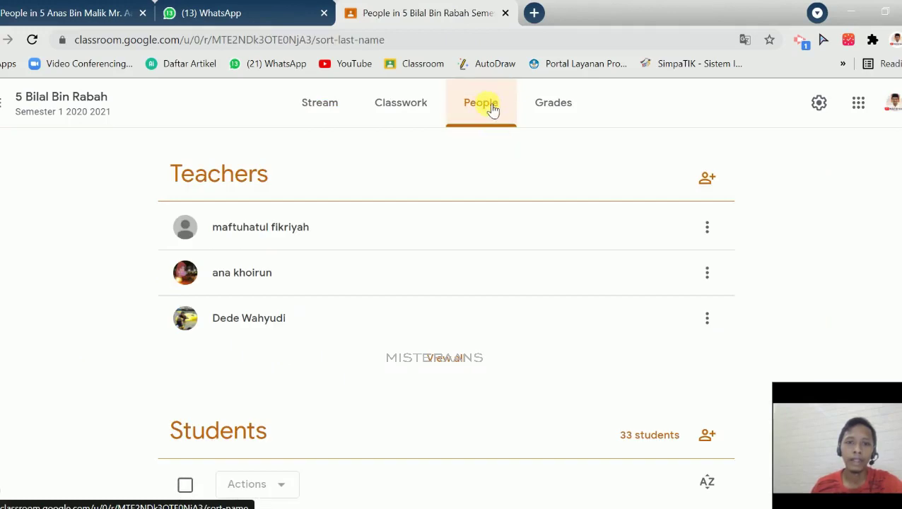
pyautogui.click(71, 13)
pyautogui.click(447, 8)
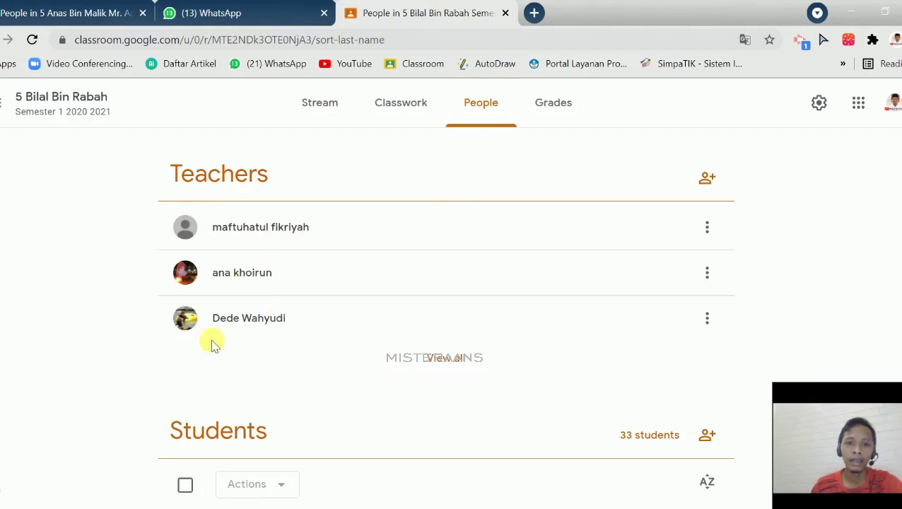
pyautogui.click(6, 11)
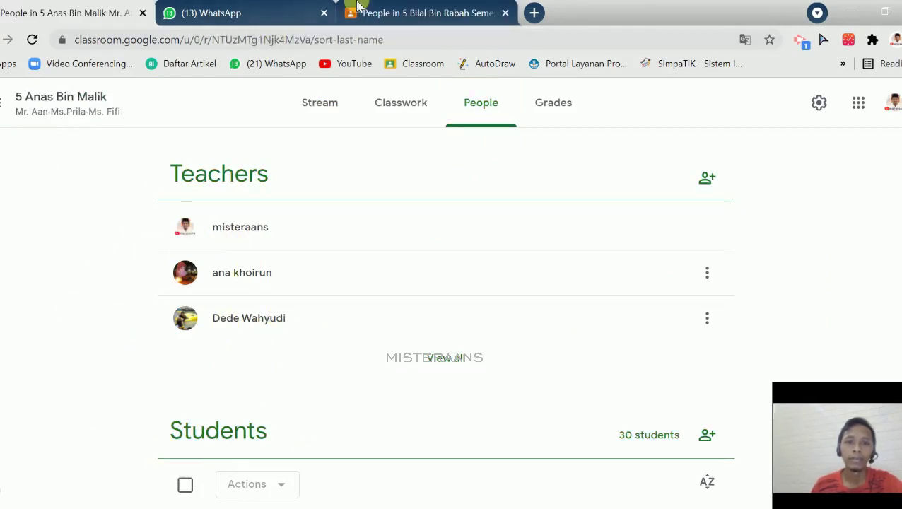
pyautogui.click(357, 8)
pyautogui.click(60, 13)
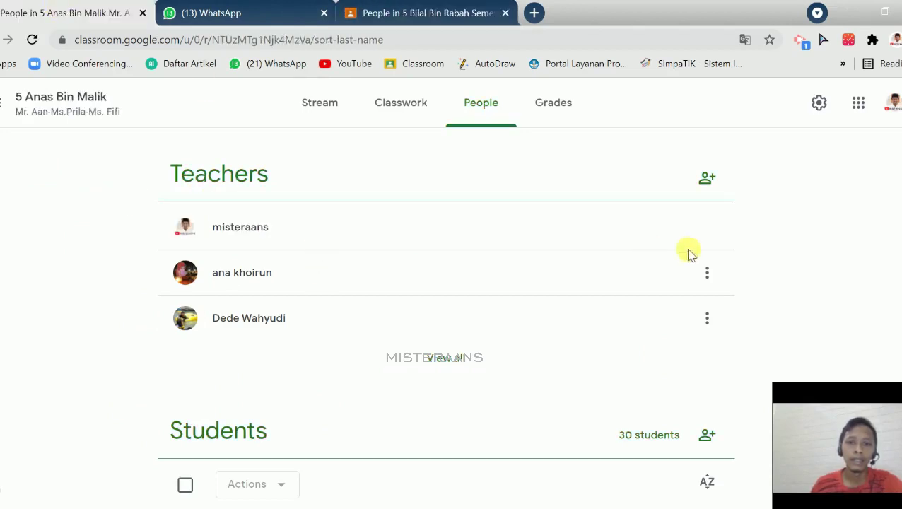
# Compare the management options offered for fellow teachers in 5 Anas Bin Malik and 5 Bilal Bin Rabah
pyautogui.click(710, 277)
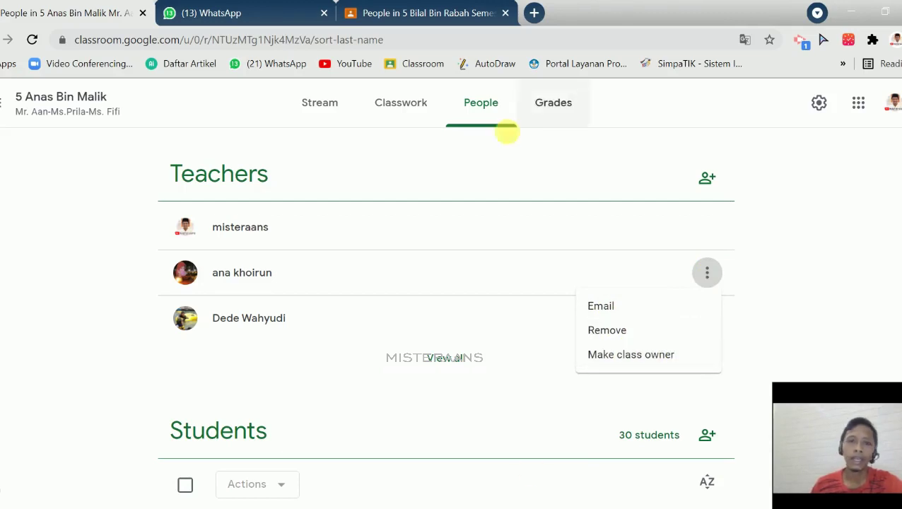
pyautogui.click(431, 11)
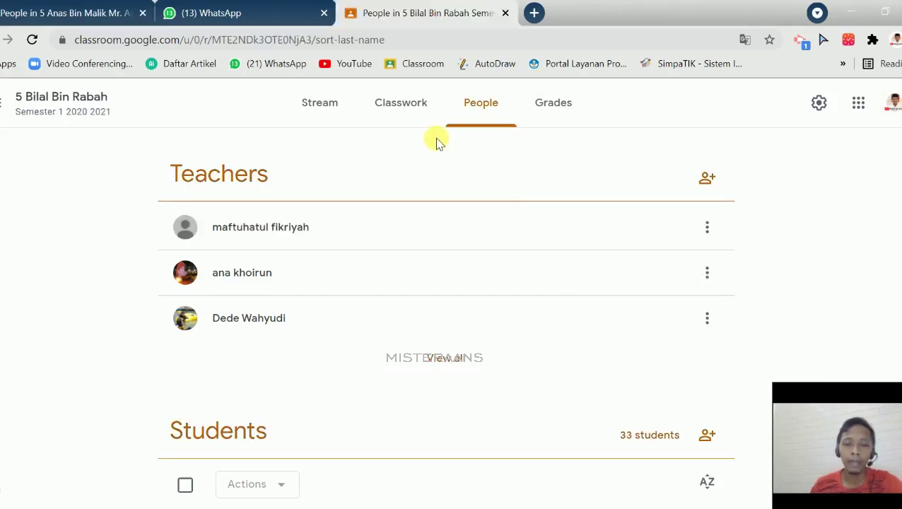
pyautogui.click(710, 229)
pyautogui.click(711, 228)
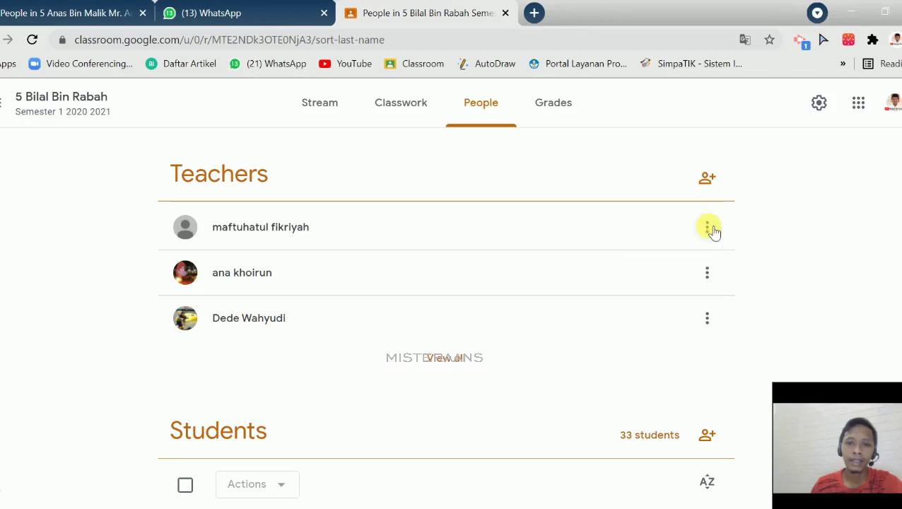
pyautogui.click(706, 272)
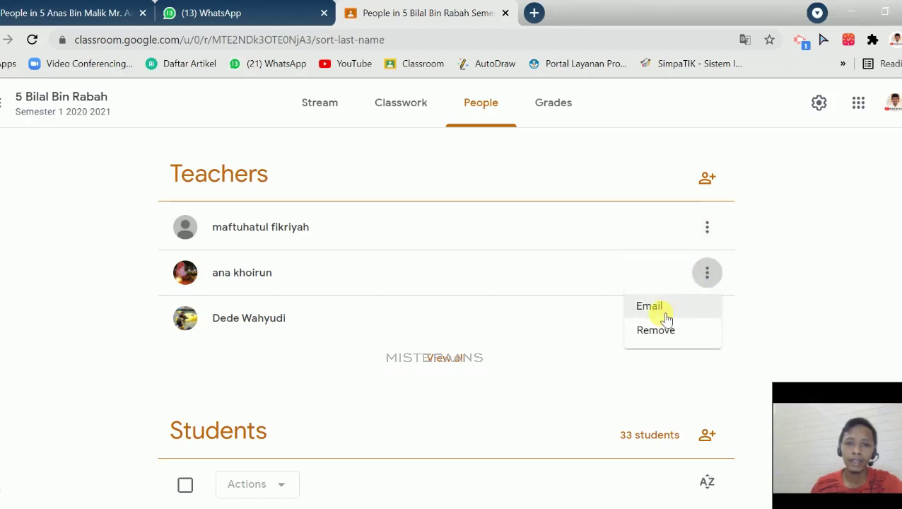
pyautogui.click(67, 4)
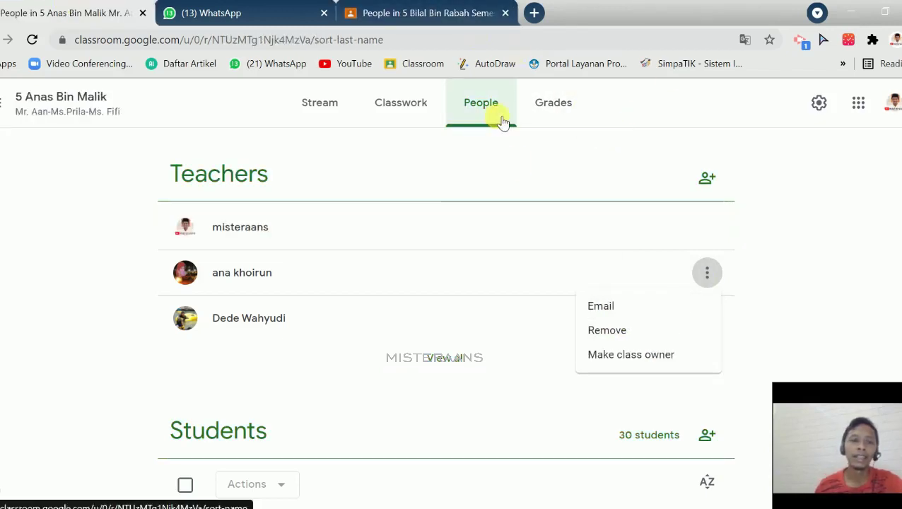
pyautogui.press('Escape')
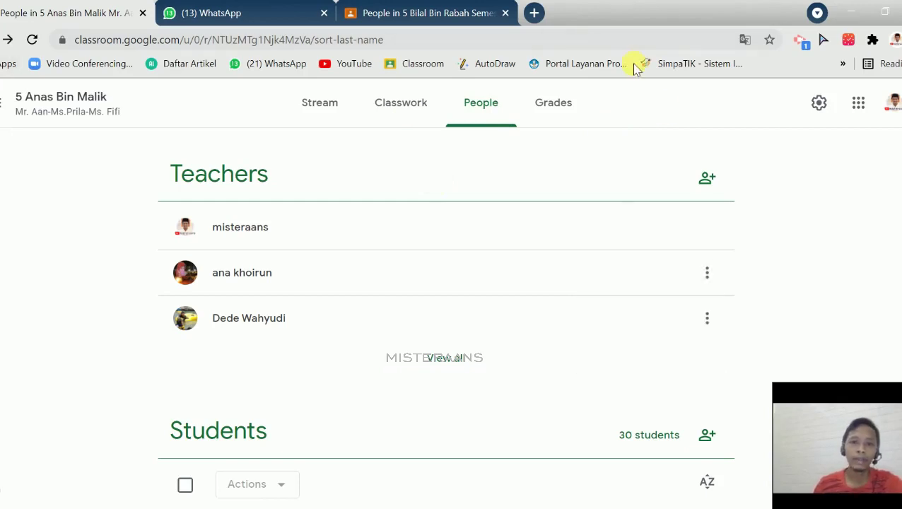
# Reopen the People page of 5 Anas Bin Malik and check the options for the third listed teacher
pyautogui.click(7, 40)
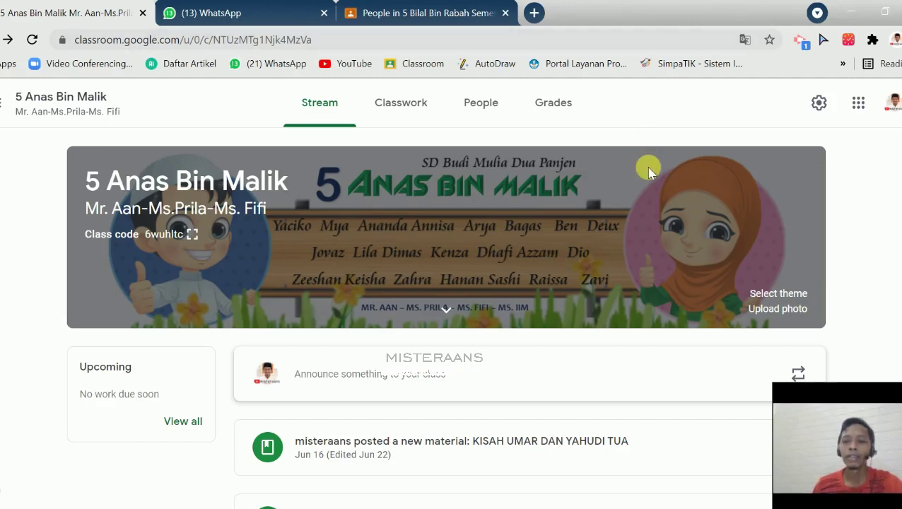
pyautogui.click(487, 107)
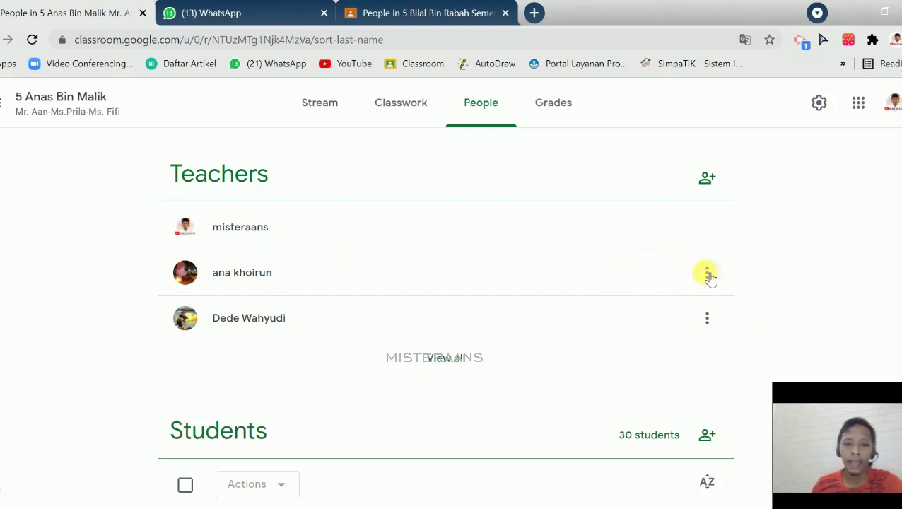
pyautogui.click(707, 320)
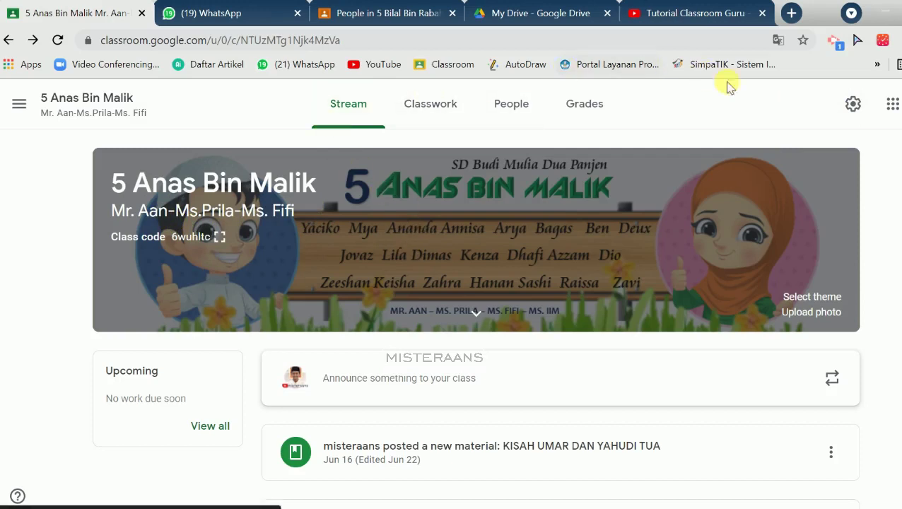
# Open the settings of the class 5 Anas Bin Malik and change the class name to Kelas 6
pyautogui.click(852, 104)
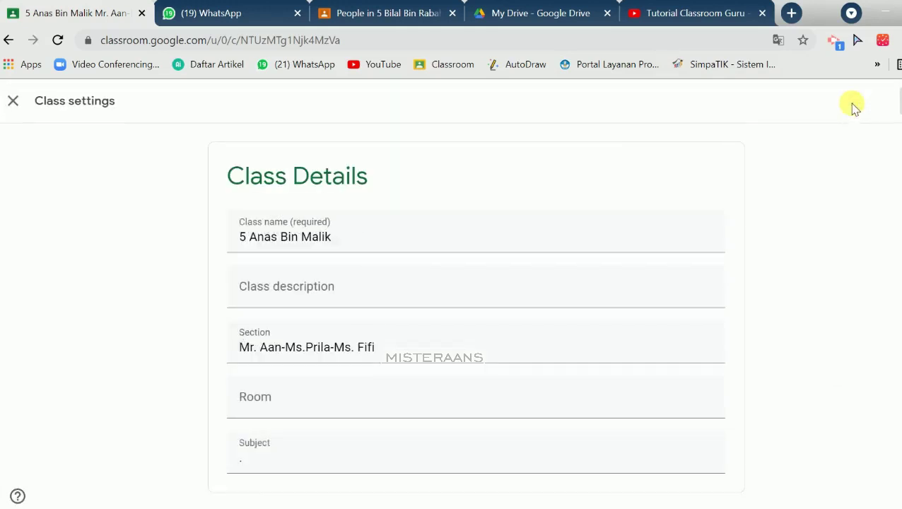
pyautogui.click(352, 242)
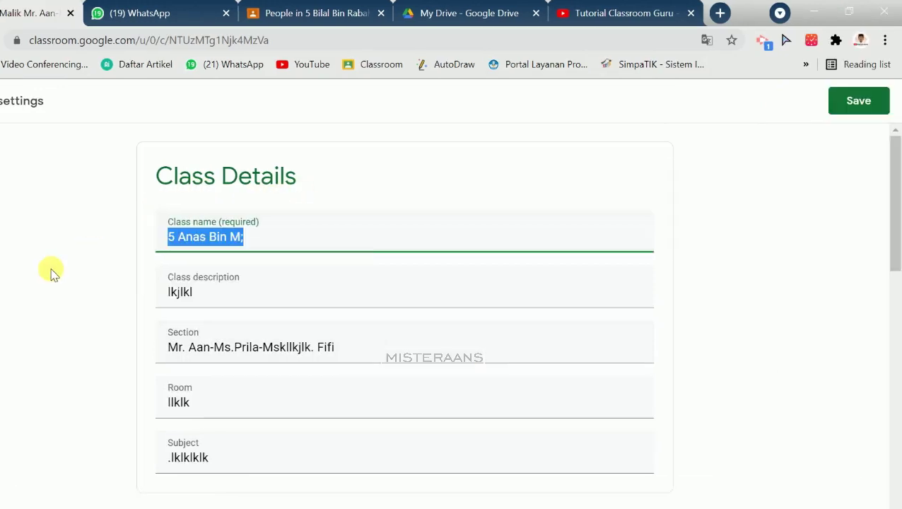
pyautogui.write('6')
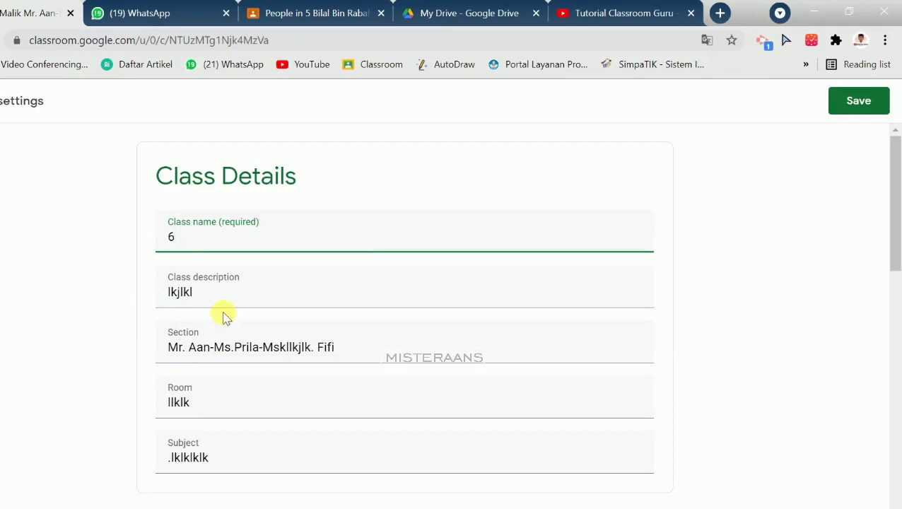
pyautogui.doubleClick(172, 238)
pyautogui.write('Kelas')
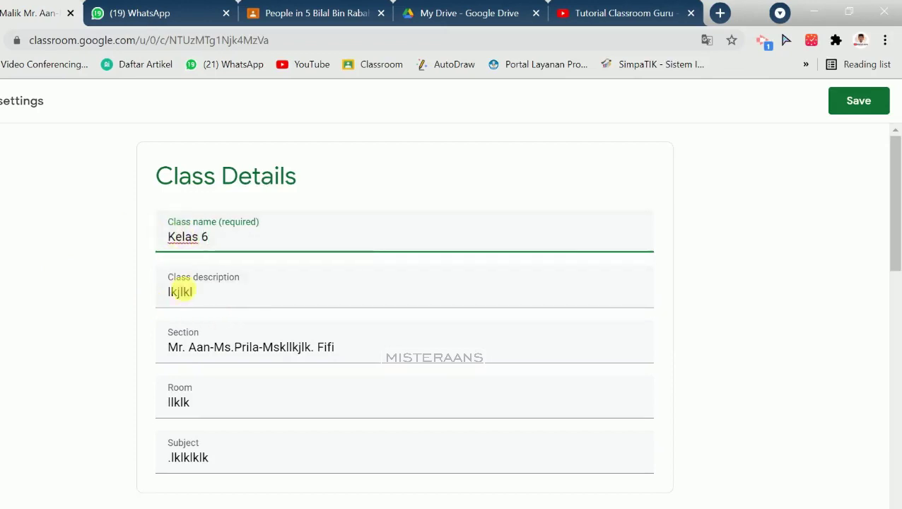
# Clear the class description and replace the last teacher in the Section field with two other teachers' names
pyautogui.doubleClick(212, 300)
pyautogui.press('BackSpace')
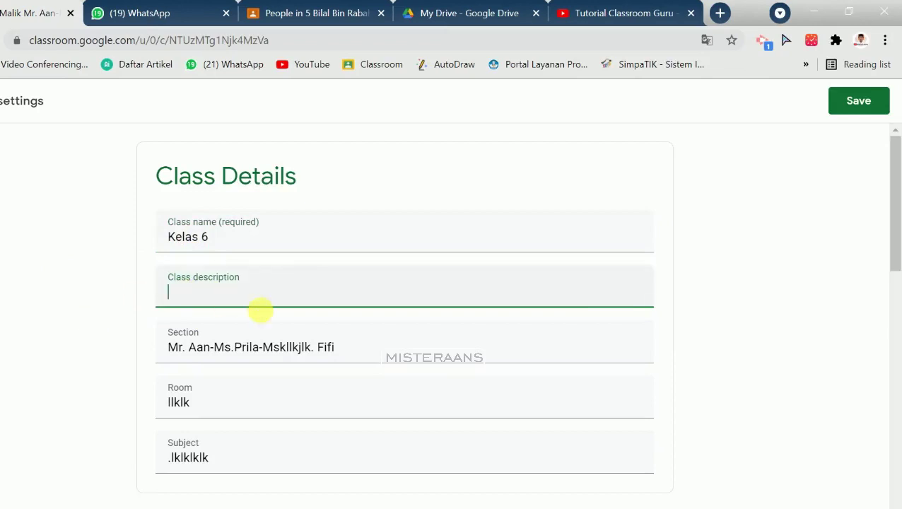
pyautogui.click(352, 350)
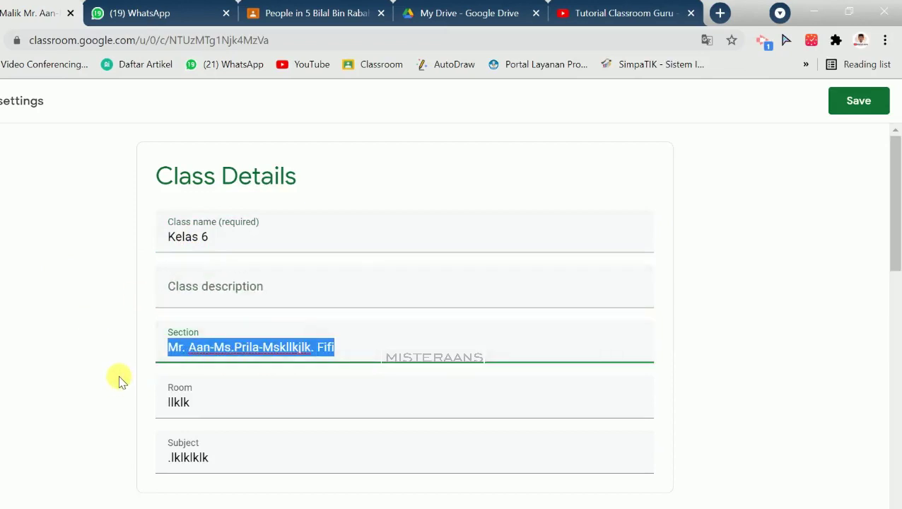
pyautogui.hotkey('shift', 'Right')
pyautogui.hotkey('shift', 'Right')
pyautogui.hotkey('shift', 'Right')
pyautogui.hotkey('shift', 'Right')
pyautogui.hotkey('shift', 'Right')
pyautogui.hotkey('shift', 'Right')
pyautogui.hotkey('shift', 'Right')
pyautogui.hotkey('shift', 'Right')
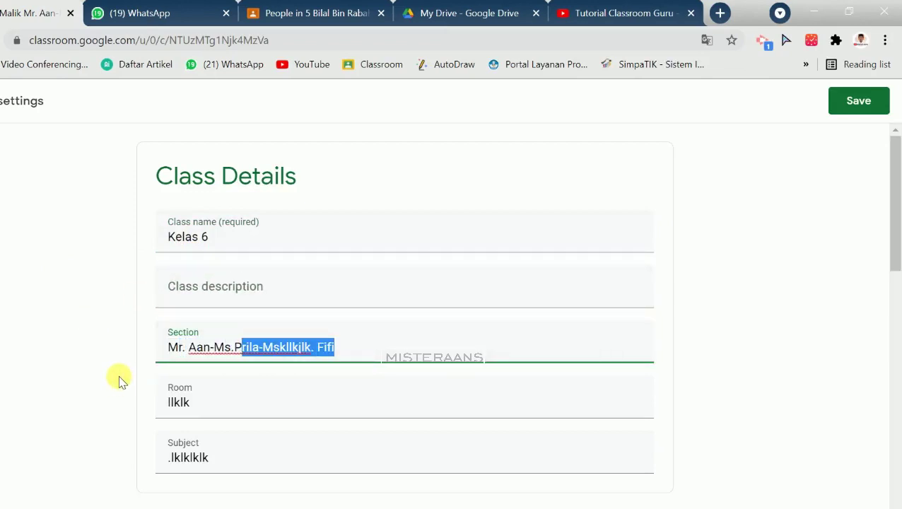
pyautogui.write('Mr')
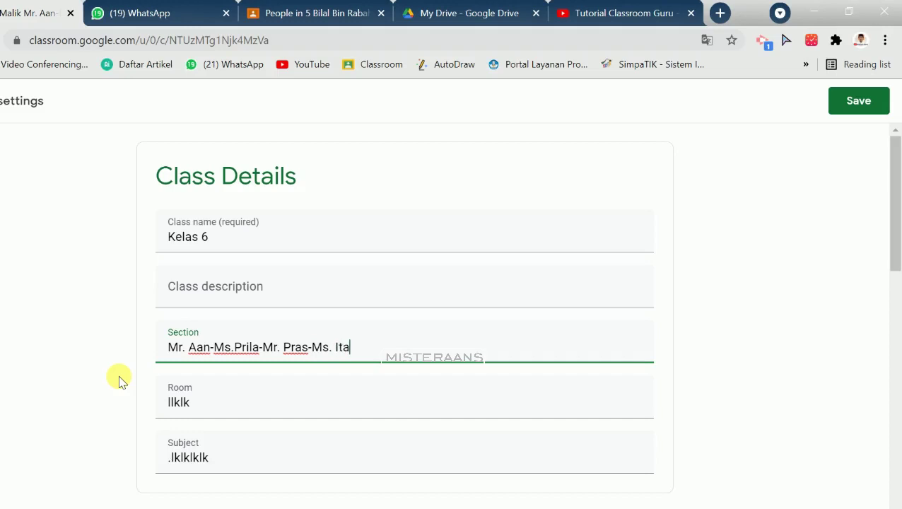
# Empty the Room and Subject fields and save the class settings
pyautogui.click(204, 407)
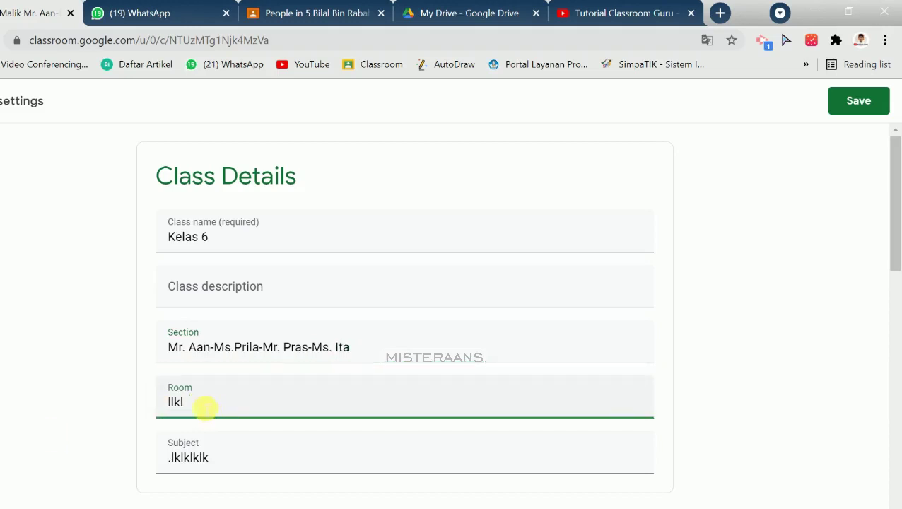
pyautogui.press('BackSpace')
pyautogui.click(234, 458)
pyautogui.press('BackSpace')
pyautogui.press('BackSpace')
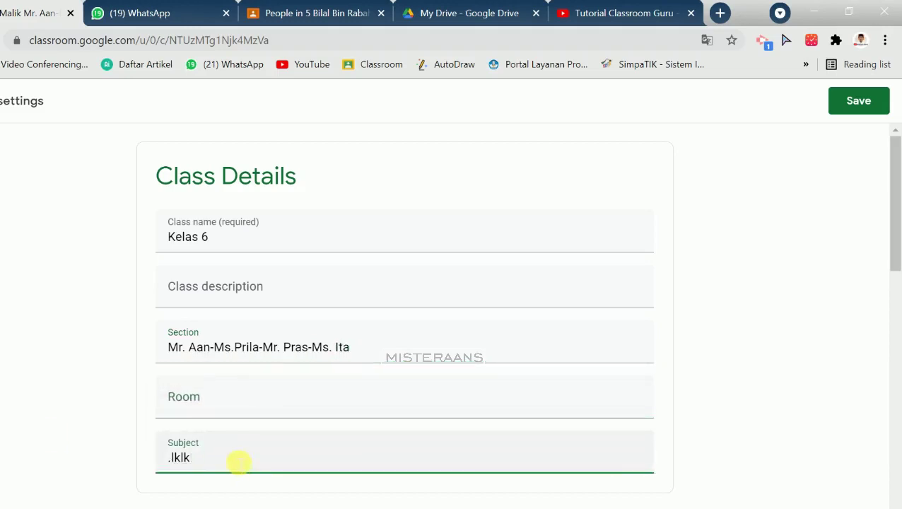
pyautogui.click(81, 295)
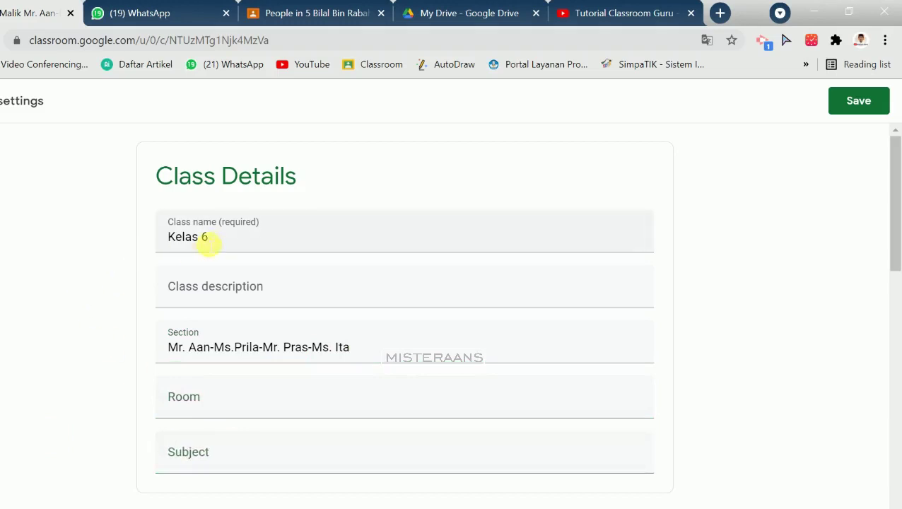
pyautogui.click(838, 100)
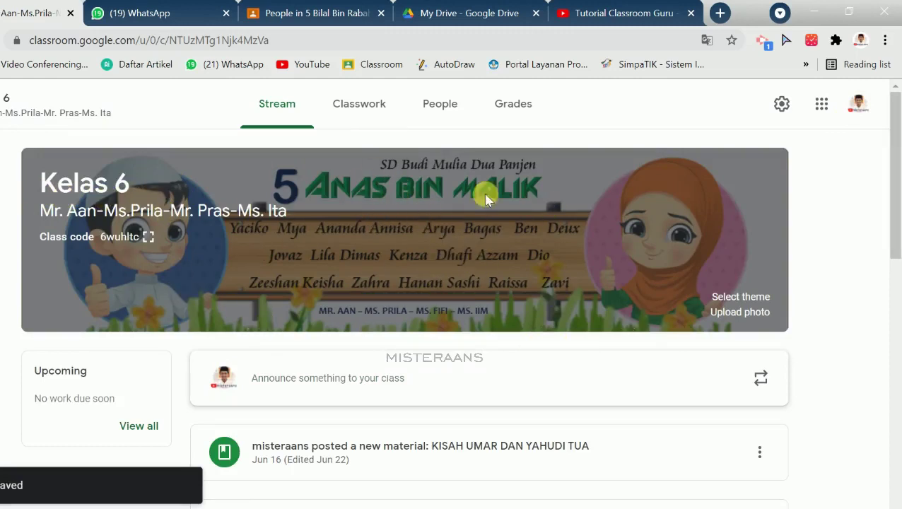
# Browse the General themes in the class theme gallery and close it without choosing one
pyautogui.click(737, 297)
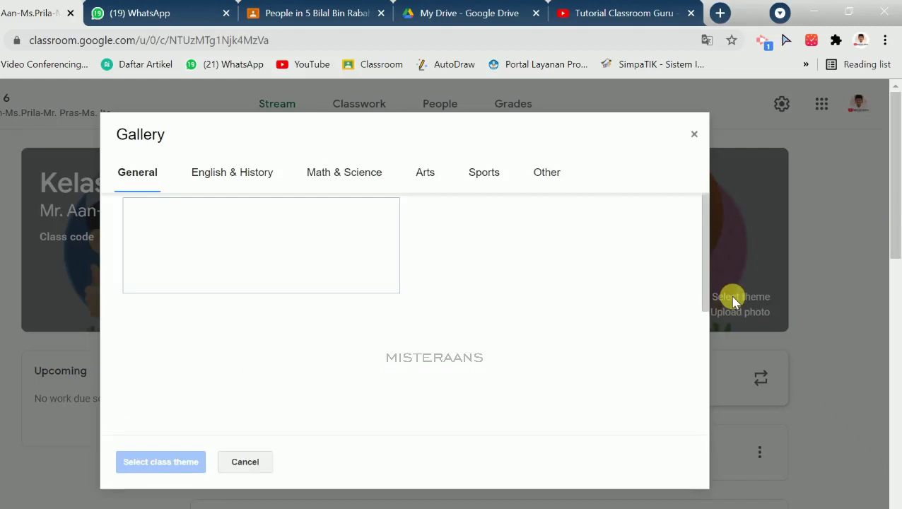
pyautogui.scroll(-3, 380, 340)
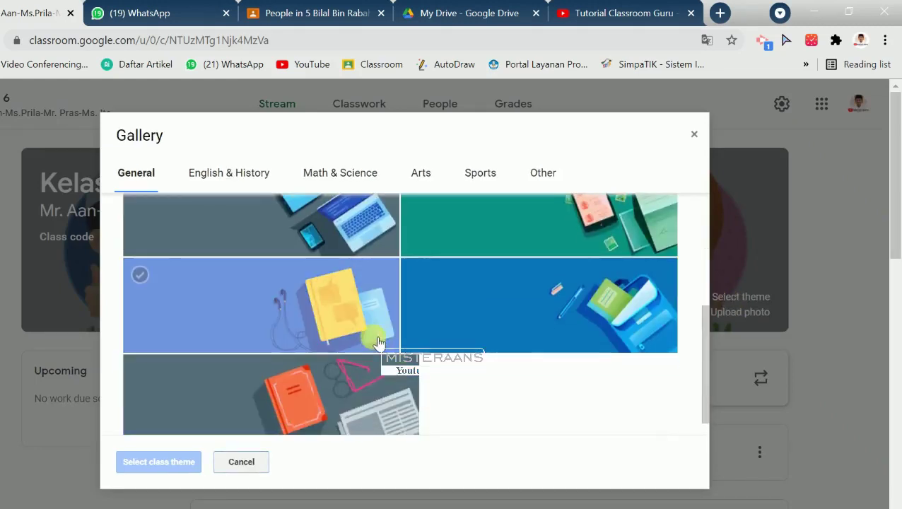
pyautogui.scroll(3, 379, 340)
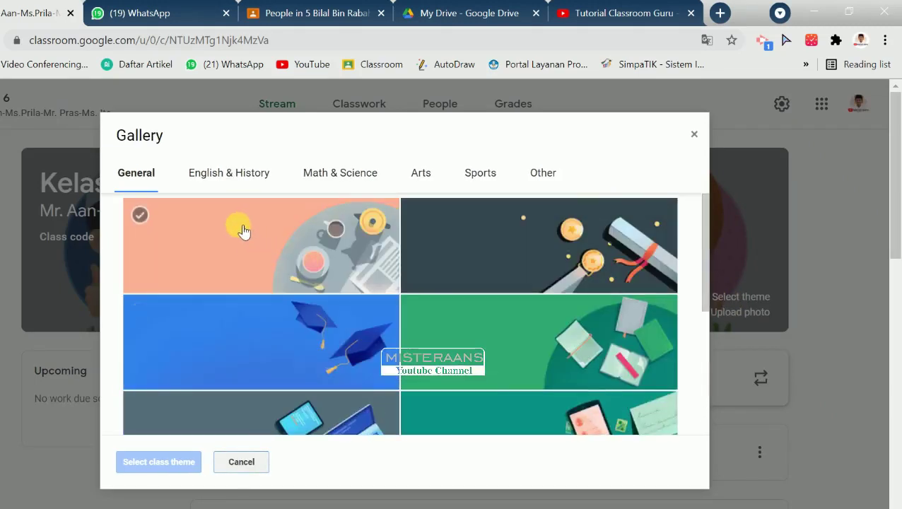
pyautogui.scroll(-3, 243, 230)
pyautogui.scroll(3, 328, 263)
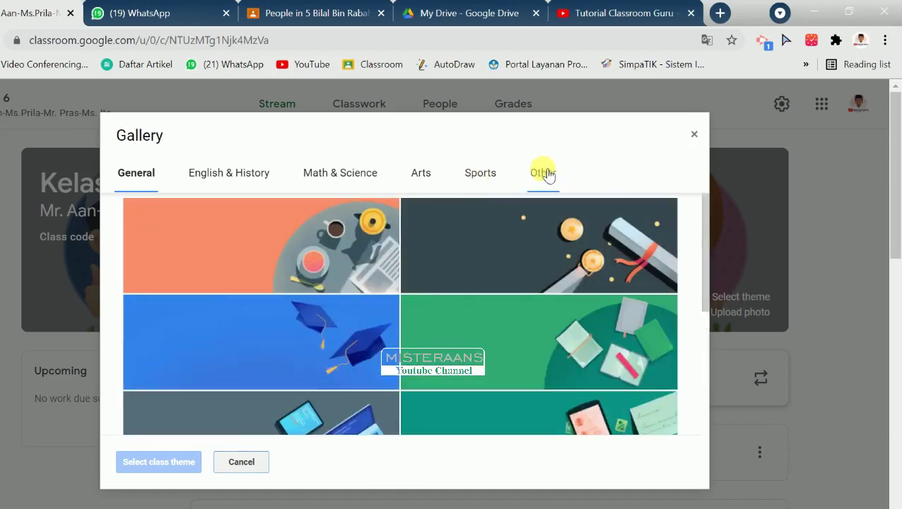
pyautogui.click(695, 135)
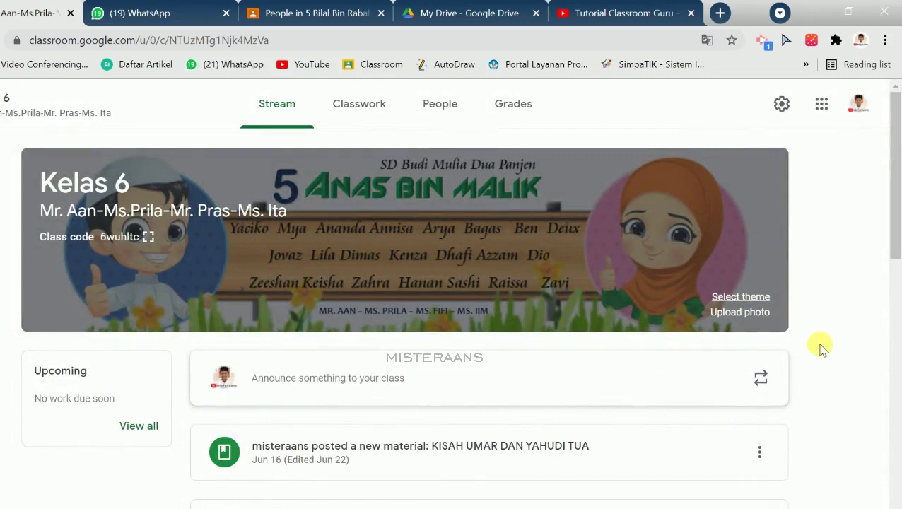
# Upload the image Screenshot_1 from the Downloads folder as the header photo of the Kelas 6 class
pyautogui.click(742, 313)
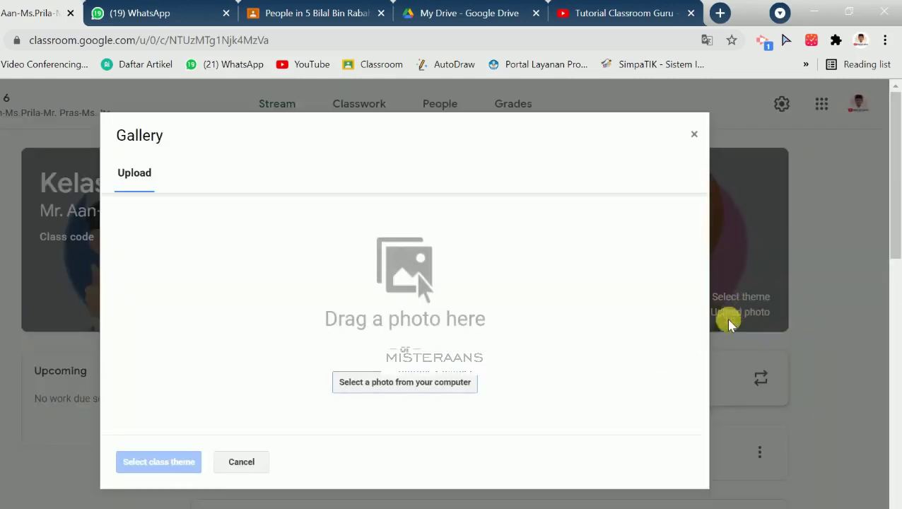
pyautogui.click(363, 387)
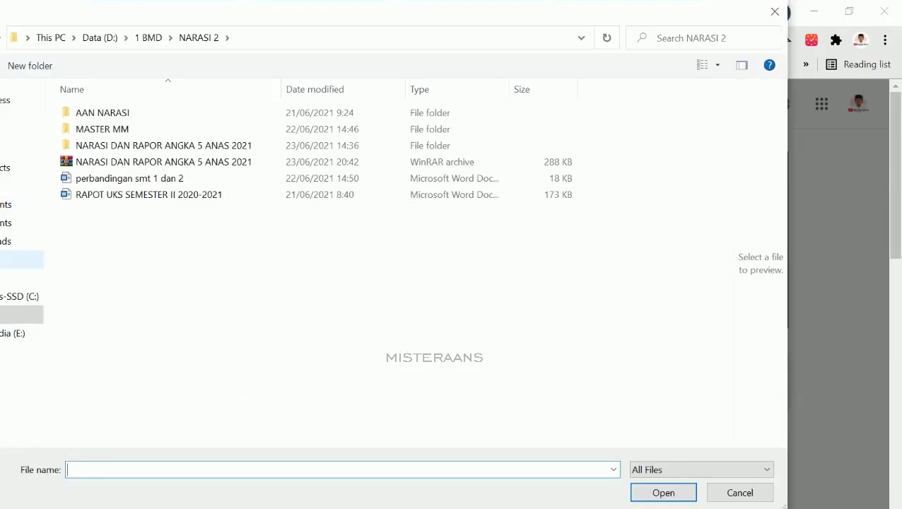
pyautogui.click(21, 241)
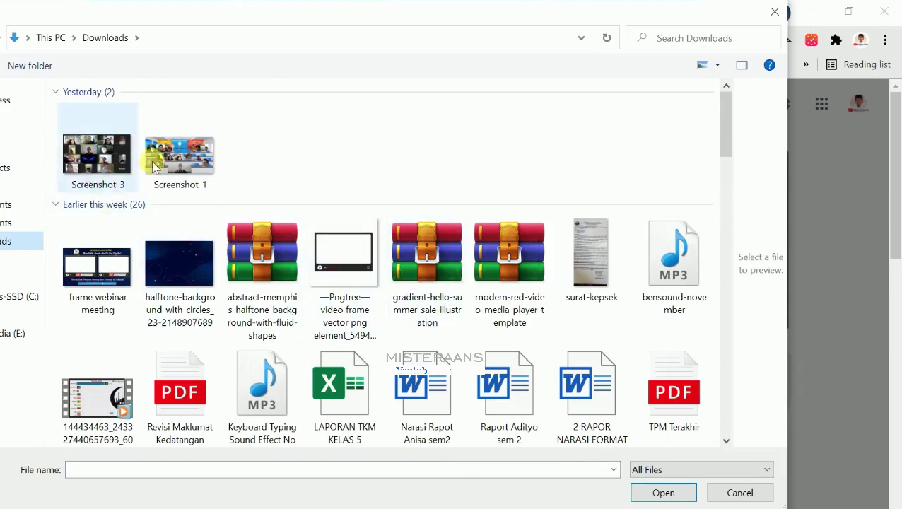
pyautogui.click(201, 161)
pyautogui.click(663, 492)
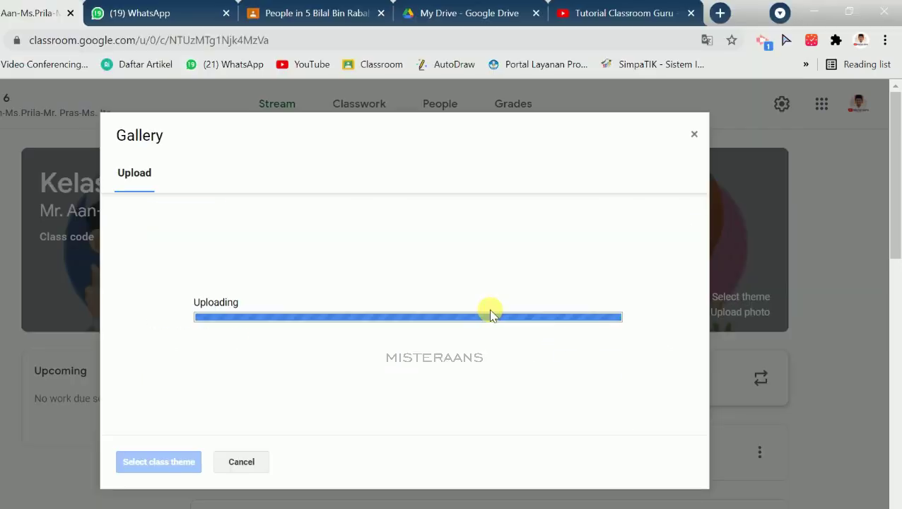
# Crop the uploaded image to its lower half, down to the bottom edge, and apply it as the class theme
pyautogui.moveTo(498, 317); pyautogui.dragTo(431, 258)
pyautogui.moveTo(477, 312); pyautogui.dragTo(596, 392)
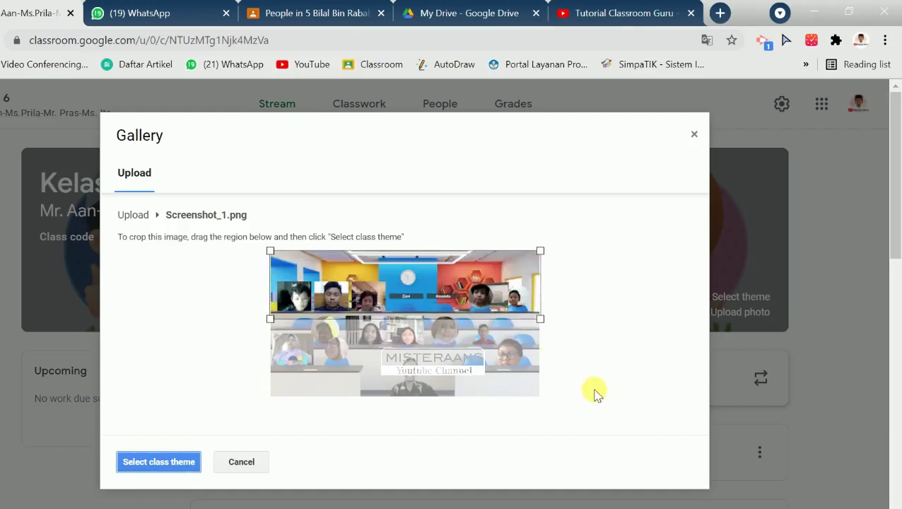
pyautogui.moveTo(452, 315); pyautogui.dragTo(460, 393)
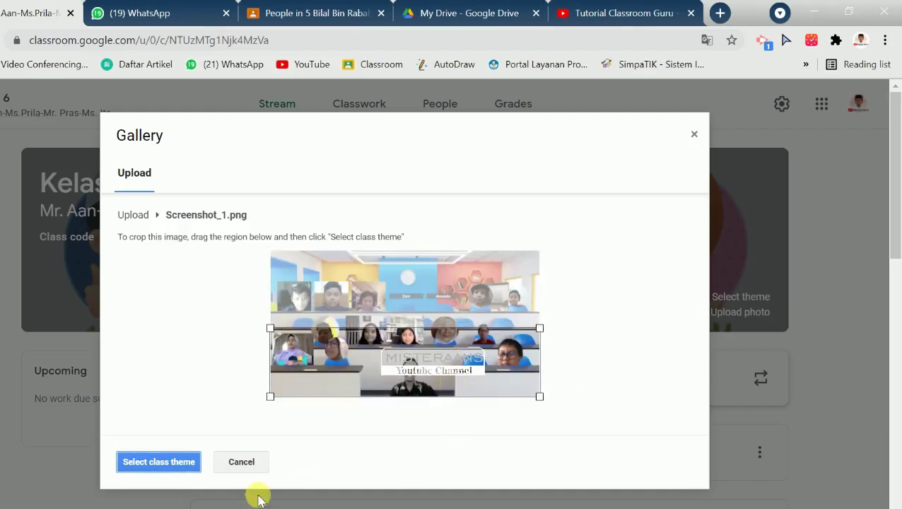
pyautogui.click(178, 463)
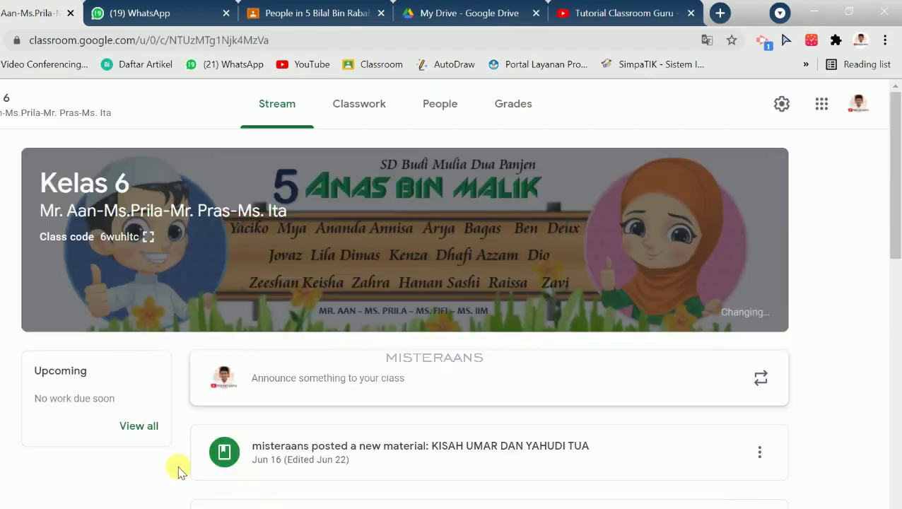